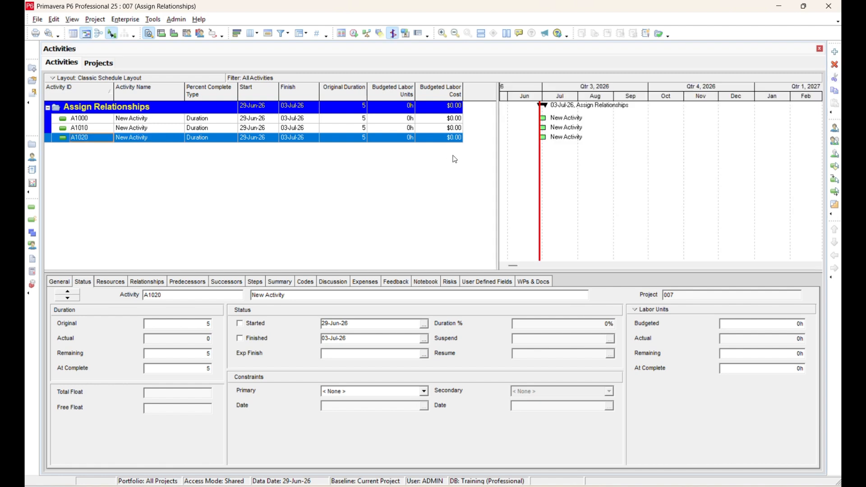
# Rename activity A1000 as Excavation.
pyautogui.moveTo(497, 114); pyautogui.dragTo(475, 115)
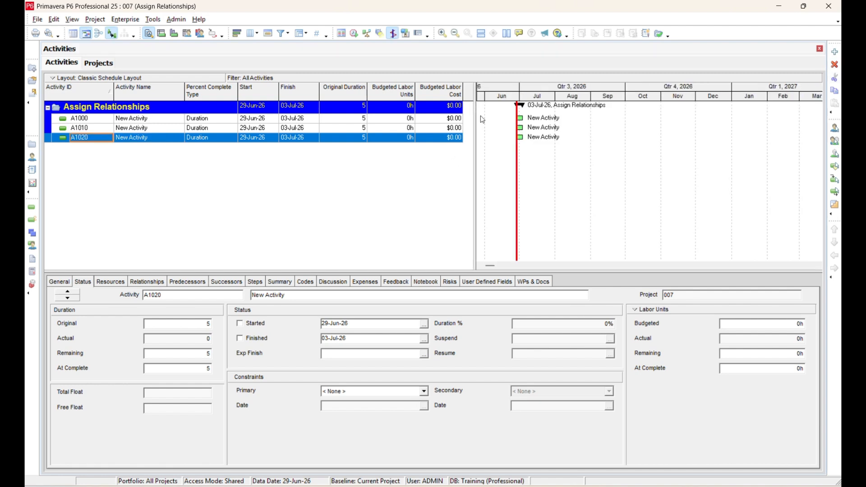
pyautogui.click(181, 119)
pyautogui.write('E')
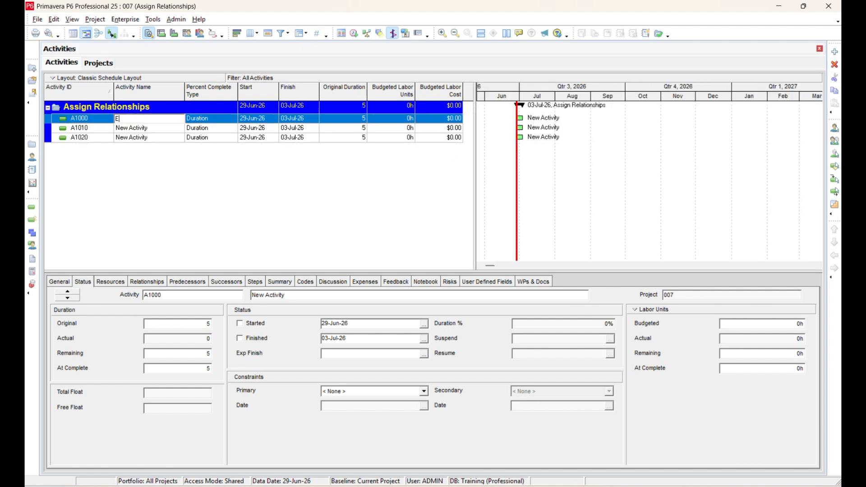
pyautogui.write('xcavation')
pyautogui.press('Return')
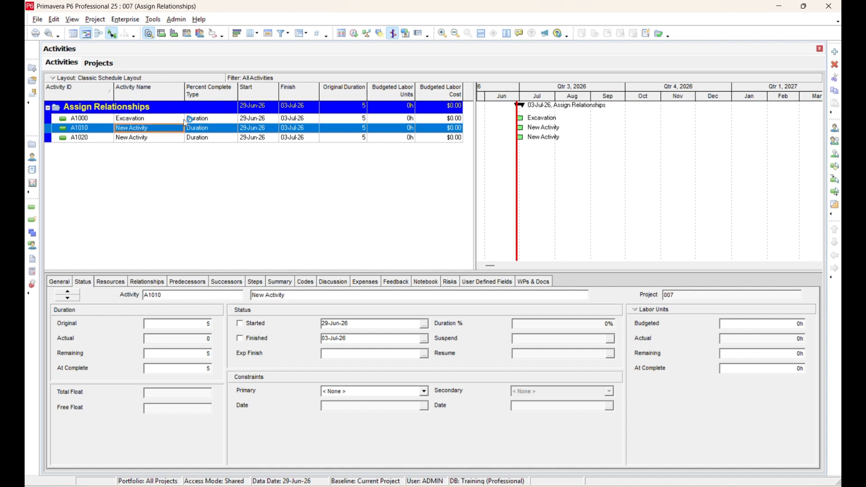
# Rename activity A1010 as Reinforcement and activity A1020 as Concrete Pouring.
pyautogui.write('Reinforce')
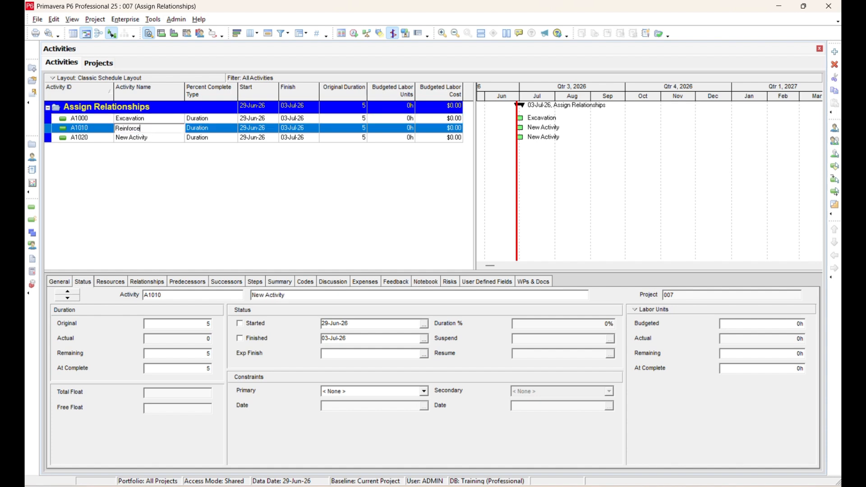
pyautogui.write('ment')
pyautogui.press('Return')
pyautogui.write('C')
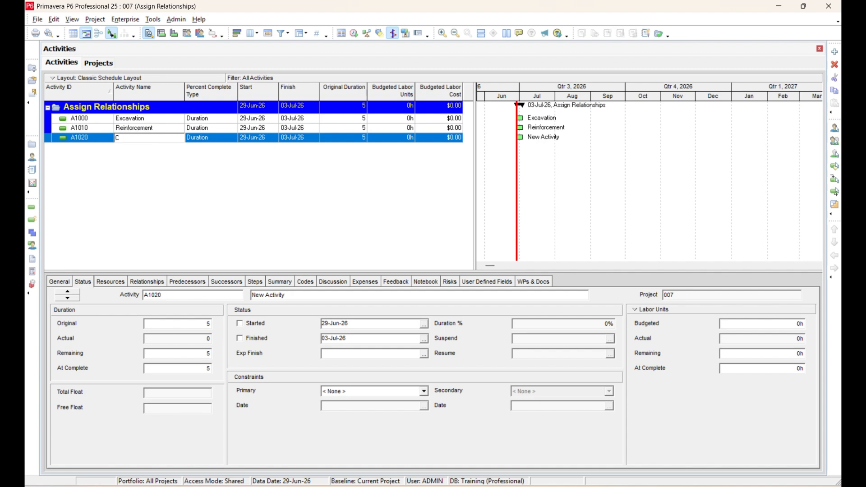
pyautogui.write('oncrete Pouring')
pyautogui.press('Return')
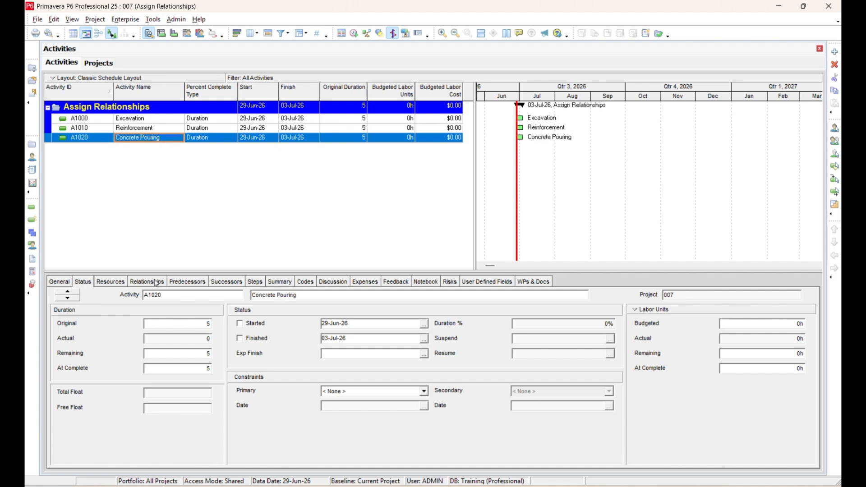
# Assign Reinforcement as a successor of Excavation in the activity's relationships.
pyautogui.click(135, 119)
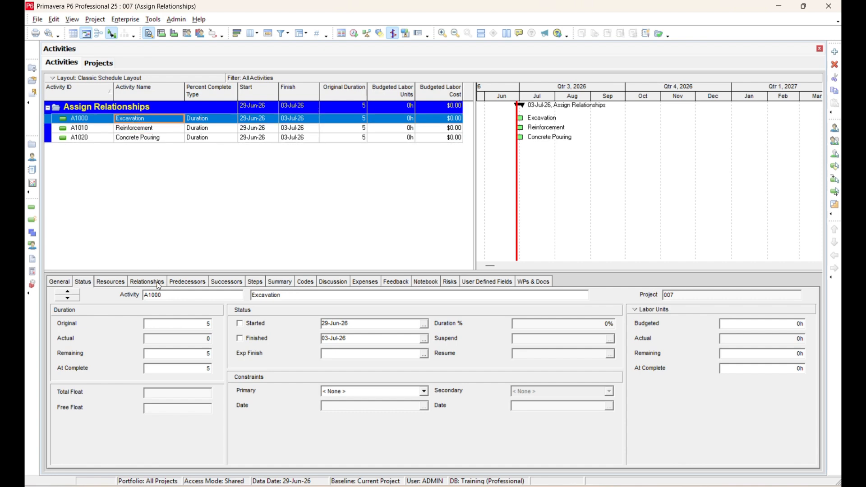
pyautogui.click(159, 283)
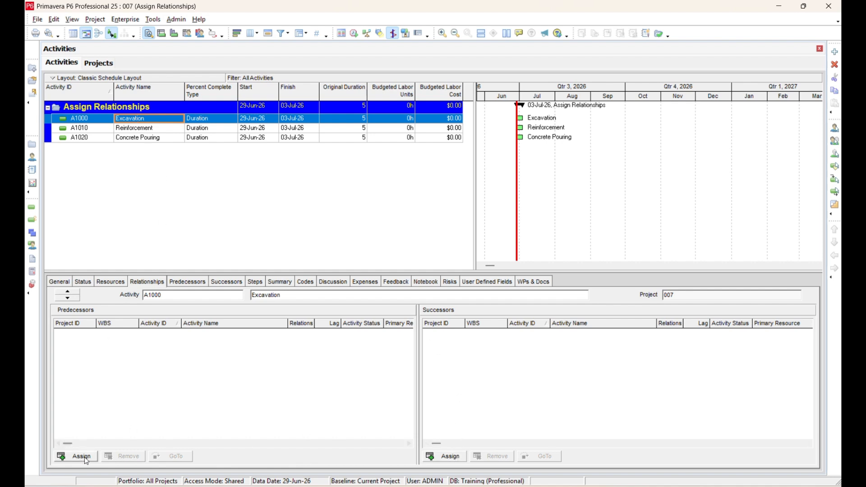
pyautogui.click(447, 456)
pyautogui.click(467, 274)
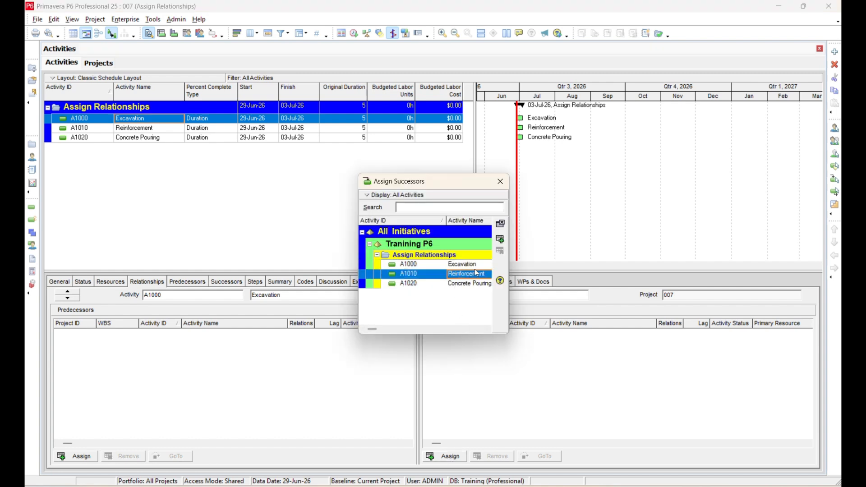
pyautogui.click(500, 241)
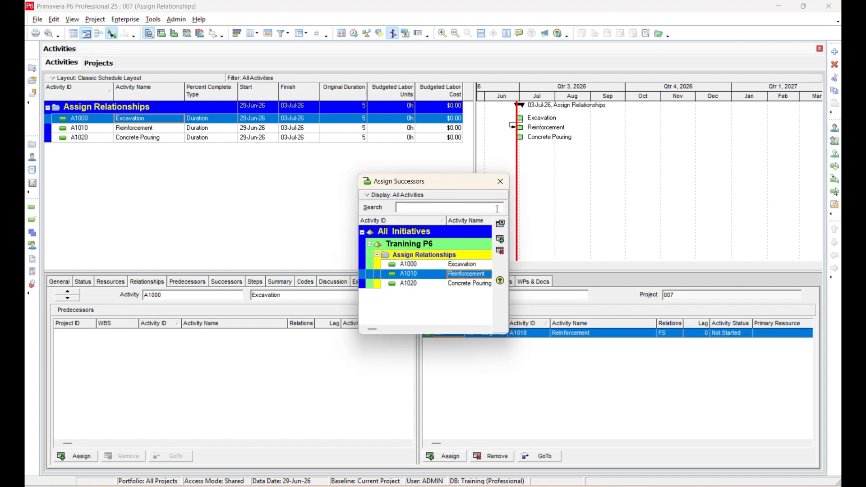
pyautogui.click(501, 181)
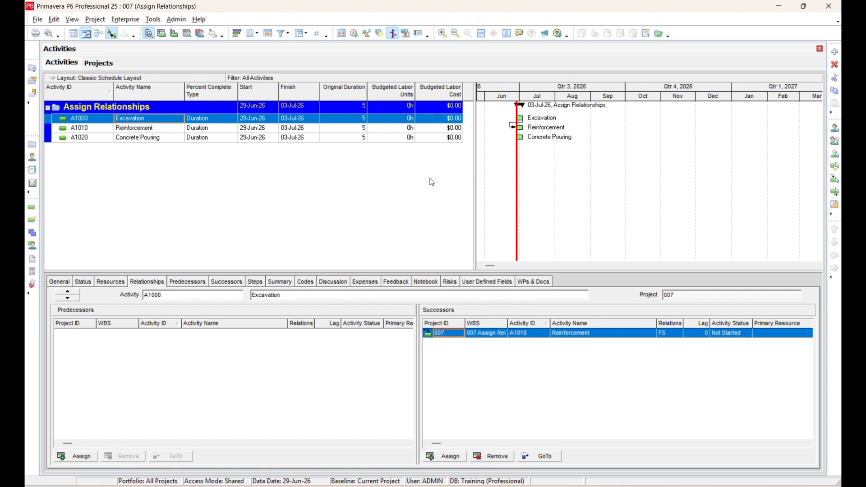
# Assign Concrete Pouring as a successor of Reinforcement.
pyautogui.click(214, 130)
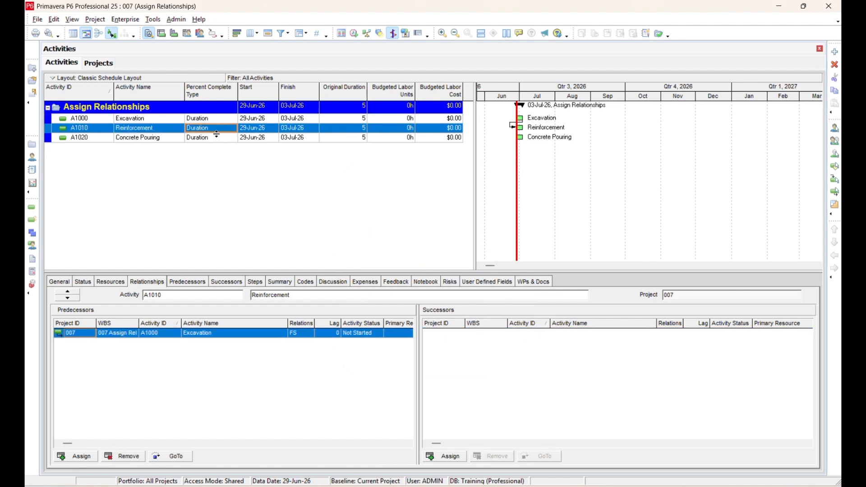
pyautogui.click(442, 456)
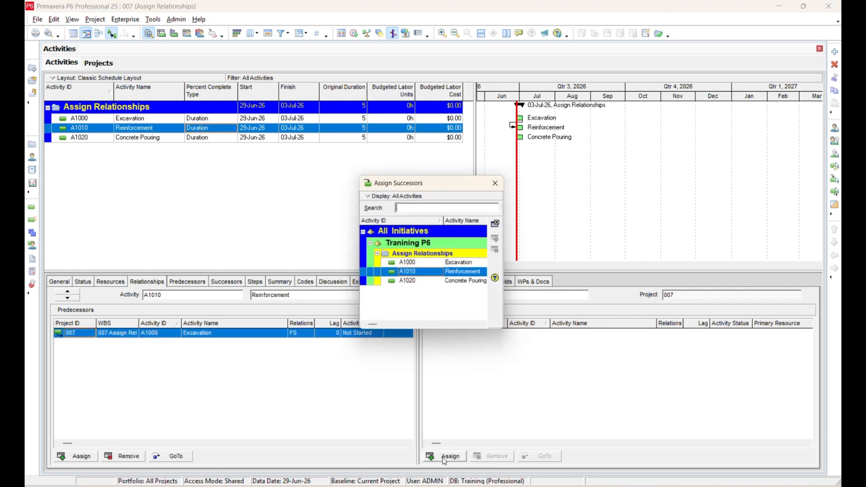
pyautogui.click(450, 284)
pyautogui.click(500, 239)
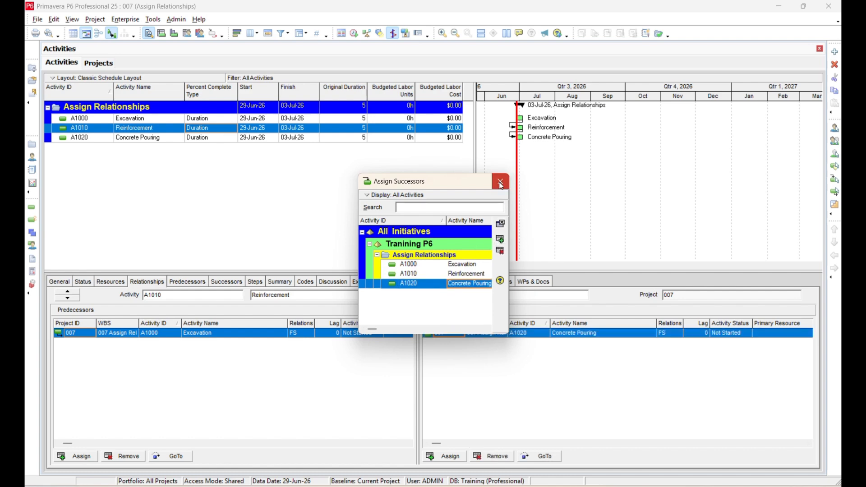
pyautogui.click(501, 183)
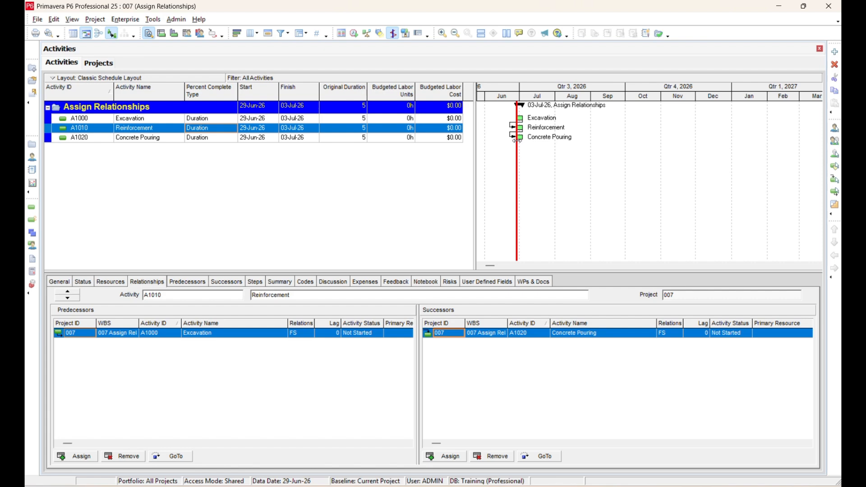
# Schedule the project with the data date set to 01-Jul-26 for all open projects.
pyautogui.click(352, 37)
pyautogui.click(342, 237)
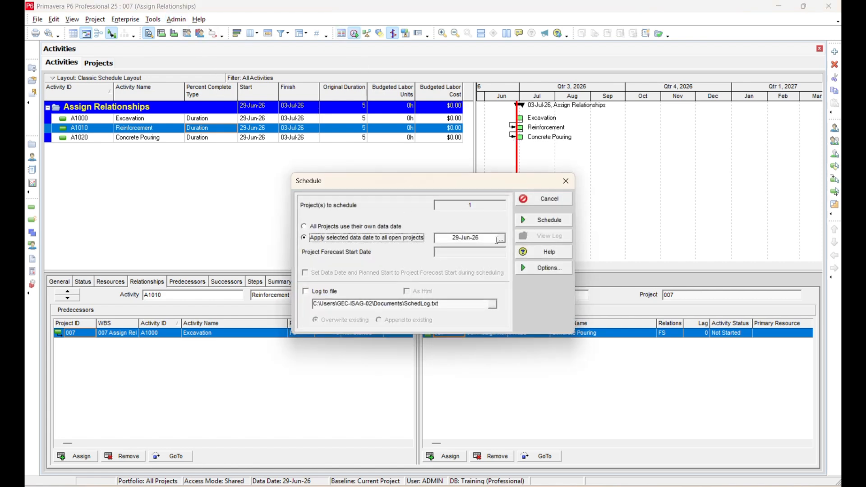
pyautogui.click(501, 239)
pyautogui.click(566, 256)
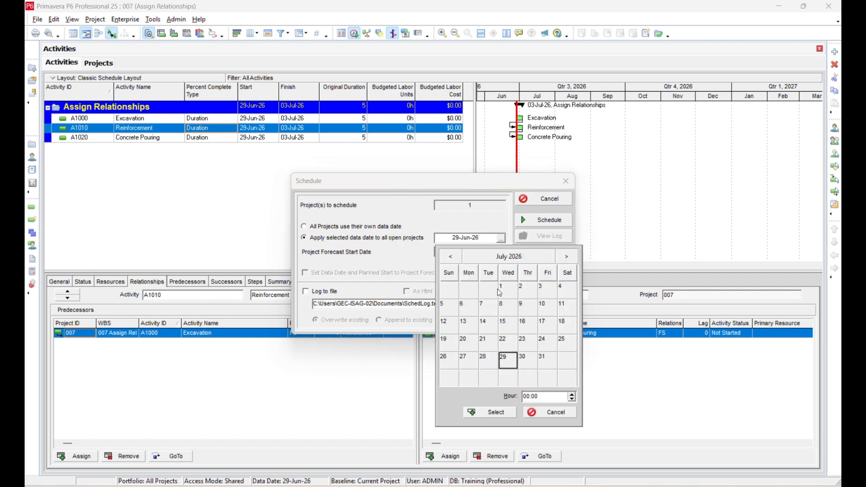
pyautogui.click(479, 412)
pyautogui.click(545, 220)
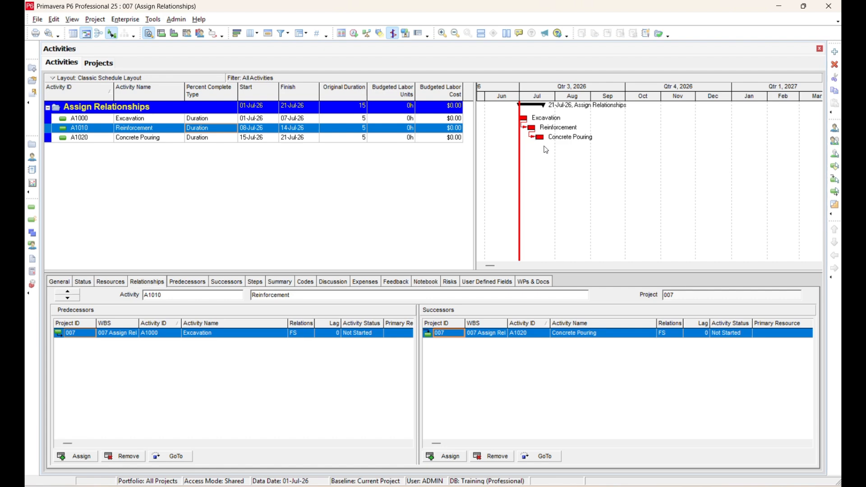
# Delete the relationship between Excavation and Reinforcement in the Gantt chart.
pyautogui.moveTo(548, 97); pyautogui.dragTo(631, 103)
pyautogui.moveTo(490, 266); pyautogui.dragTo(558, 265)
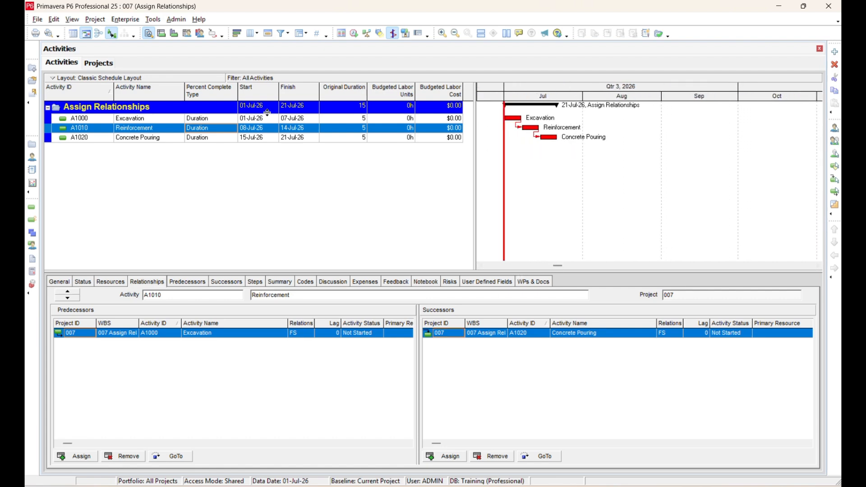
pyautogui.click(269, 138)
pyautogui.click(269, 120)
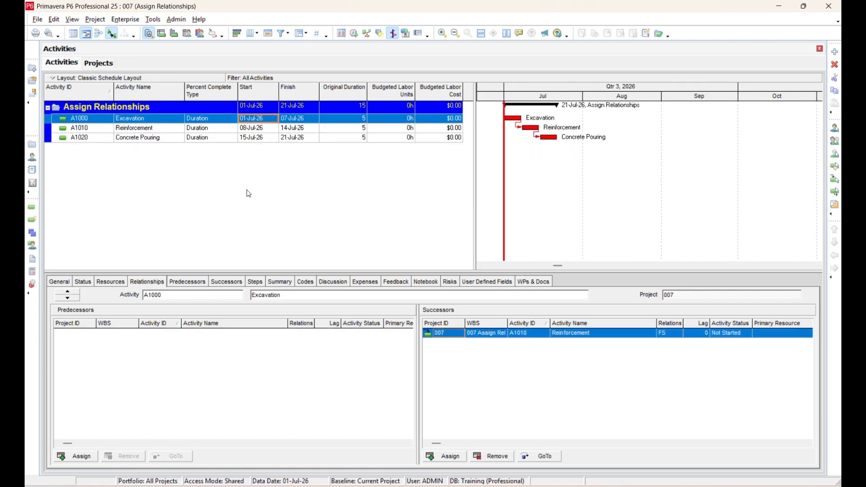
pyautogui.click(518, 125)
pyautogui.press('Delete')
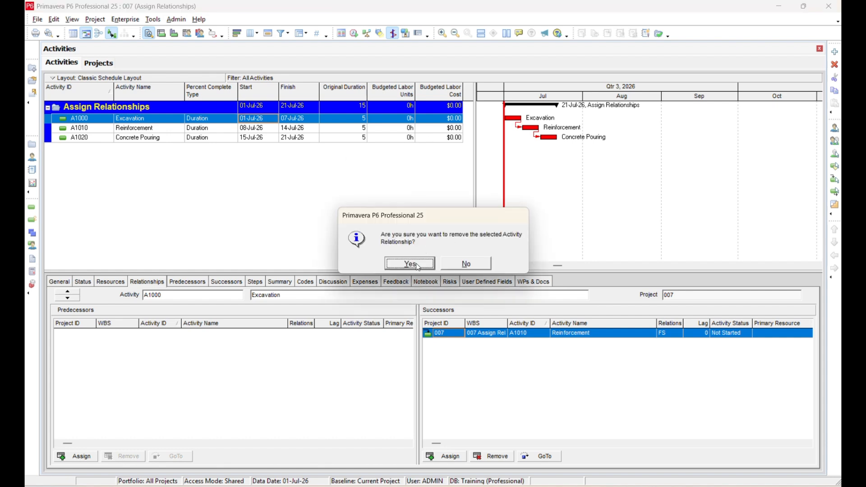
pyautogui.click(416, 264)
# Delete the relationship between Reinforcement and Concrete Pouring in the Gantt chart.
pyautogui.click(535, 137)
pyautogui.press('Delete')
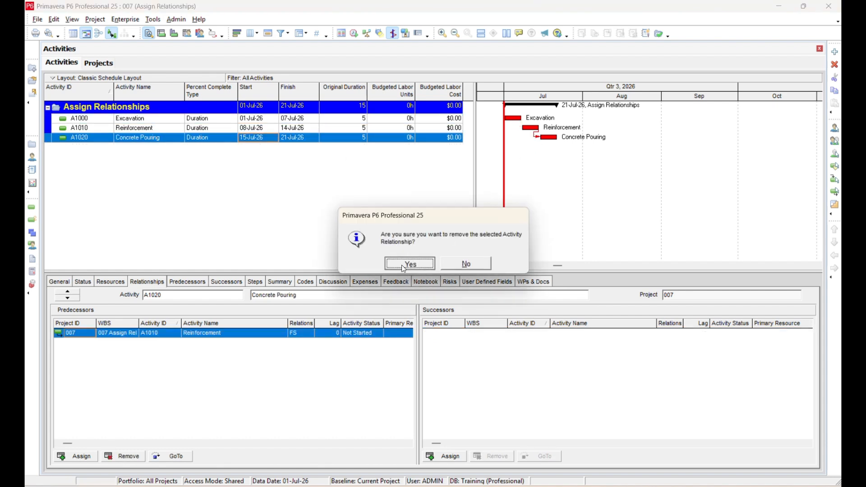
pyautogui.click(404, 264)
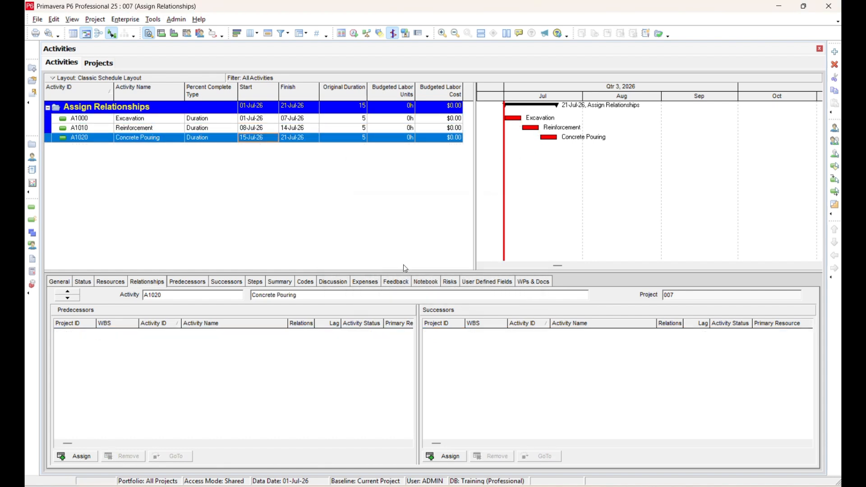
# Reschedule the project and select the Excavation activity.
pyautogui.click(355, 34)
pyautogui.click(541, 223)
pyautogui.press('Up')
pyautogui.press('Up')
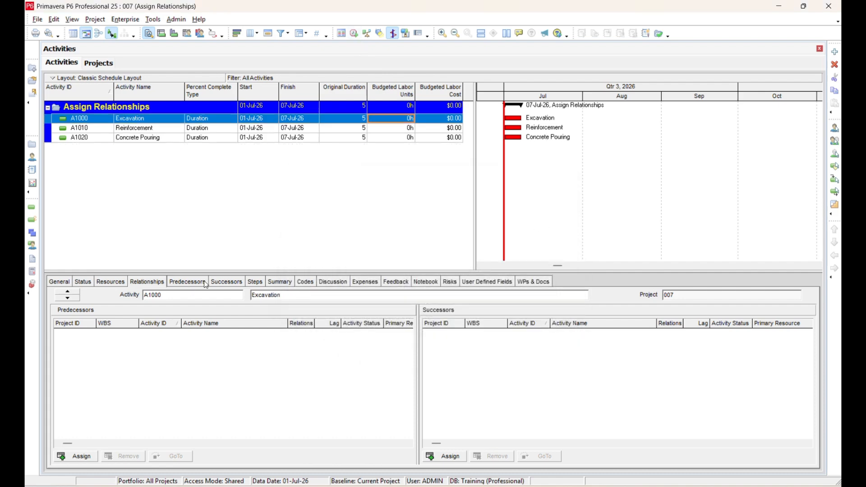
# Assign Reinforcement as a successor of Excavation from the Successors details.
pyautogui.click(220, 281)
pyautogui.click(73, 460)
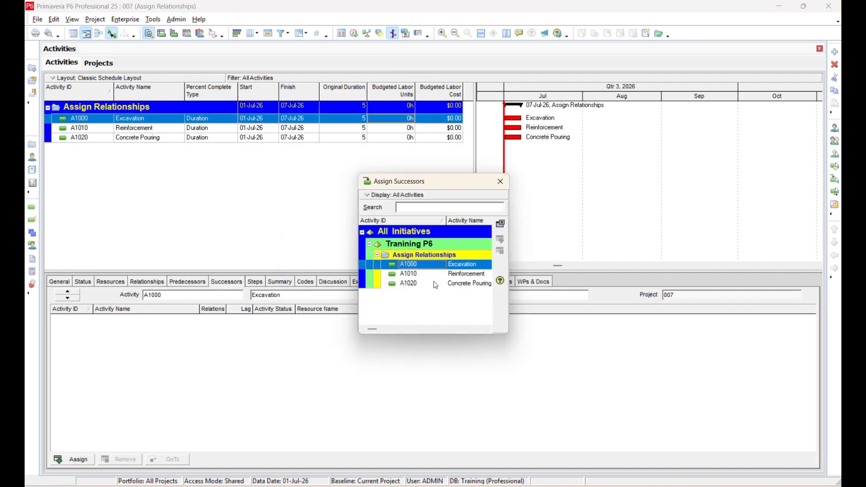
pyautogui.click(434, 274)
pyautogui.click(500, 239)
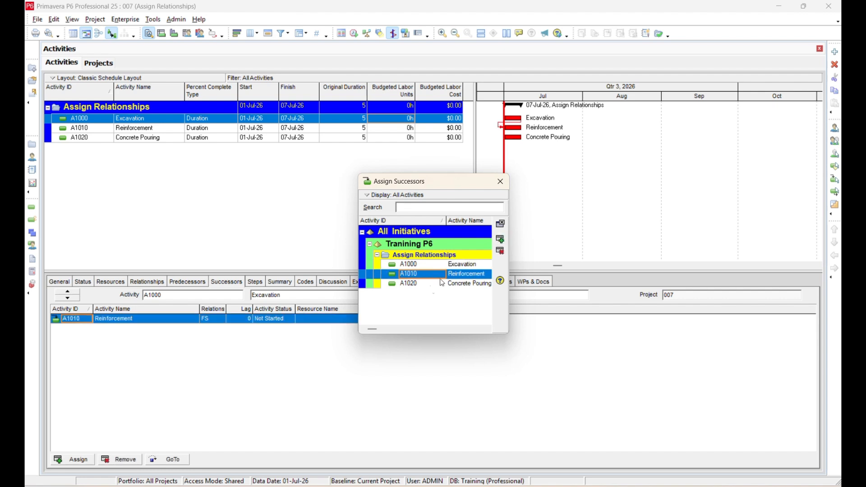
# Assign Concrete Pouring as a successor of Reinforcement and reschedule the project.
pyautogui.click(215, 129)
pyautogui.click(433, 284)
pyautogui.click(501, 238)
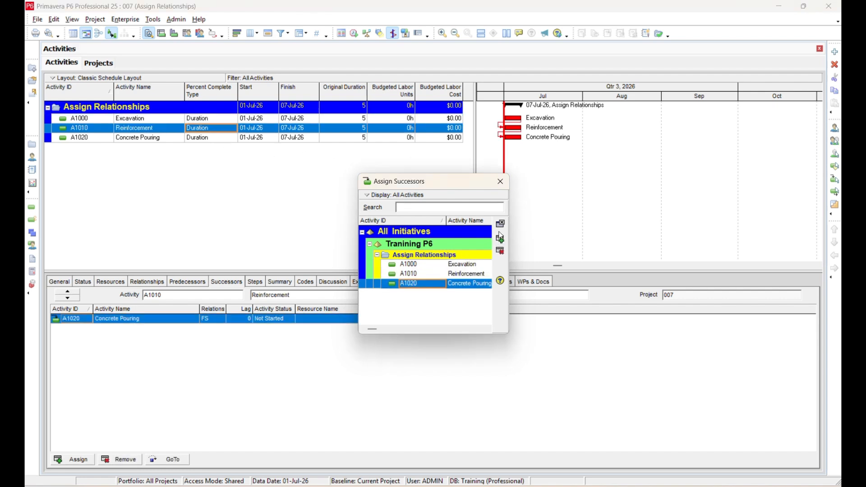
pyautogui.click(501, 181)
pyautogui.click(354, 34)
pyautogui.click(541, 220)
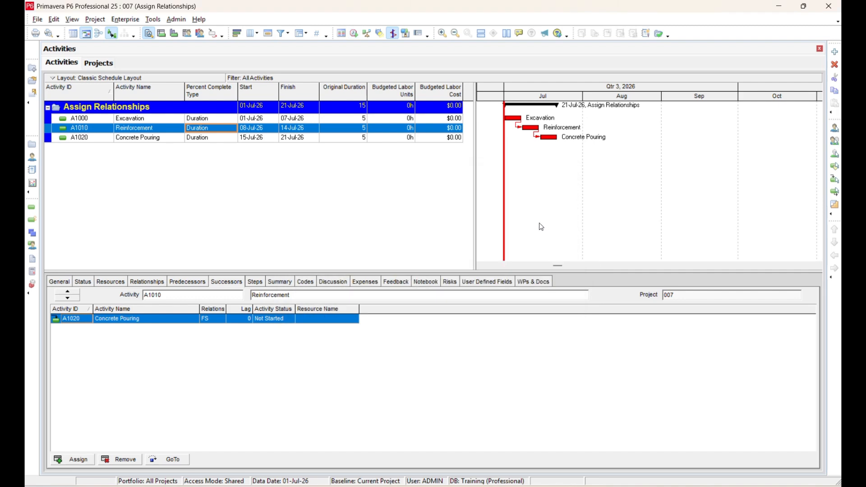
# Delete the relationship between Excavation and Reinforcement in the Gantt chart.
pyautogui.click(516, 130)
pyautogui.press('Delete')
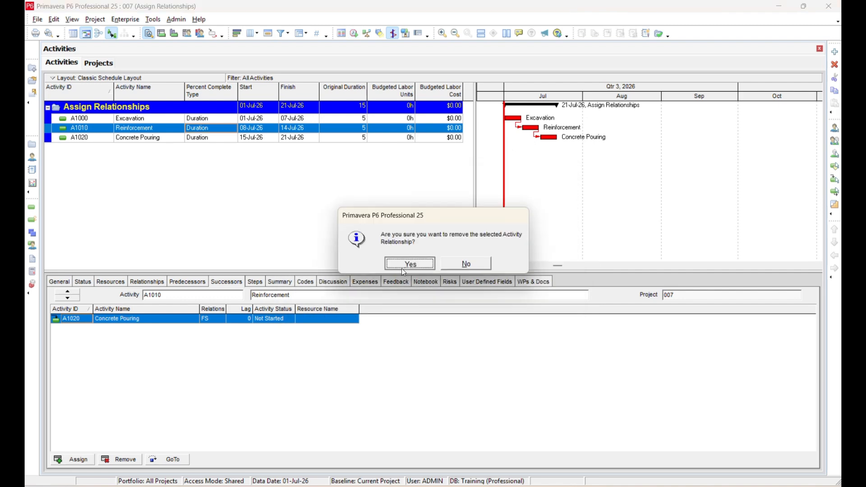
pyautogui.click(405, 264)
# Delete the relationship into Concrete Pouring and reschedule the project.
pyautogui.click(535, 136)
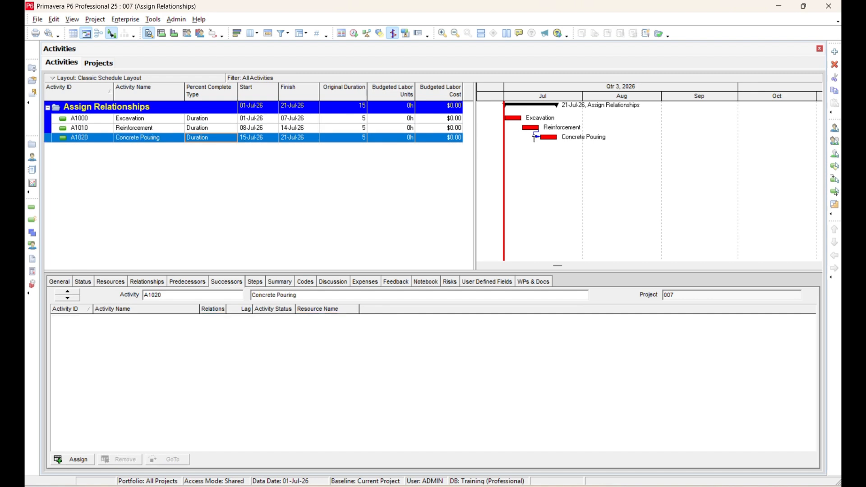
pyautogui.press('Delete')
pyautogui.click(410, 263)
pyautogui.click(354, 34)
pyautogui.click(545, 221)
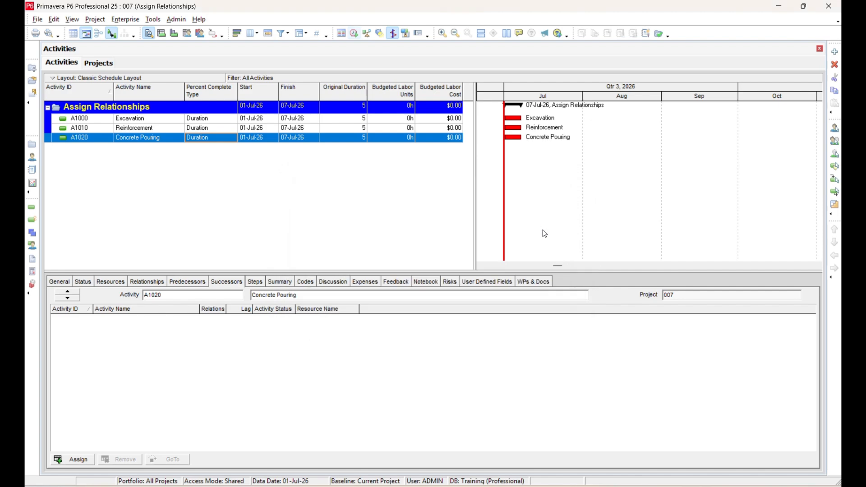
# Open the Predecessors and Successors dialogs for Concrete Pouring and view its predecessors.
pyautogui.click(837, 182)
pyautogui.click(502, 183)
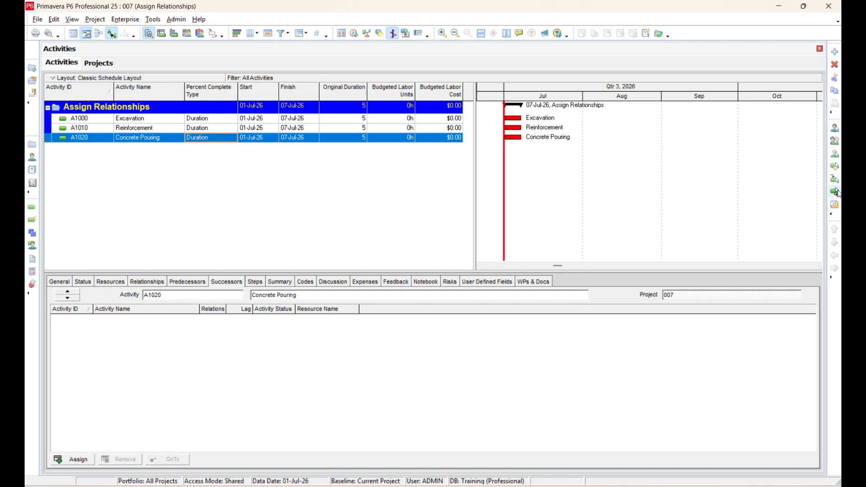
pyautogui.click(835, 191)
pyautogui.click(499, 181)
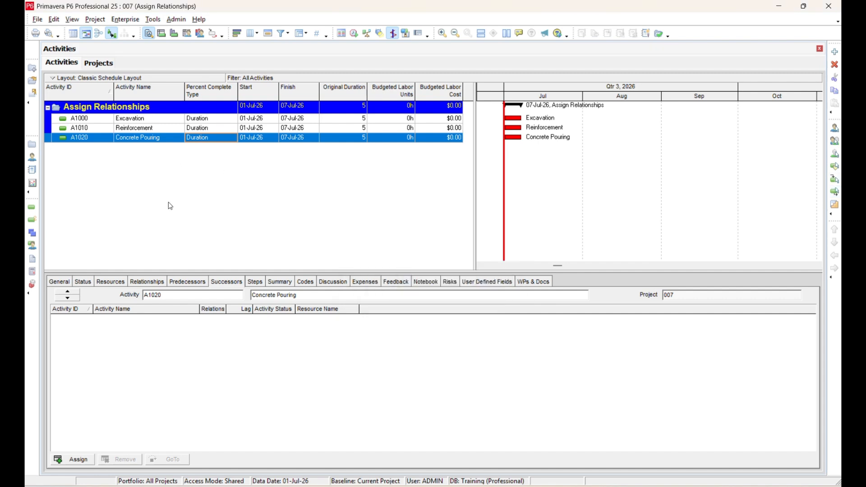
pyautogui.click(193, 283)
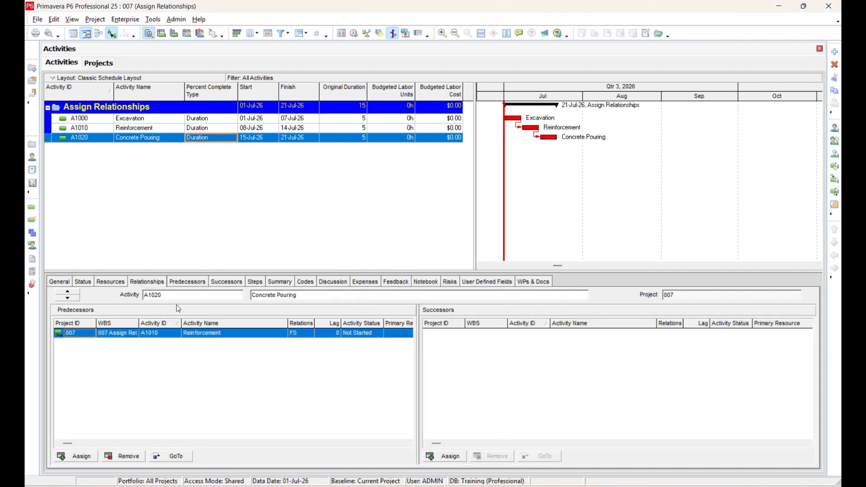
pyautogui.click(189, 284)
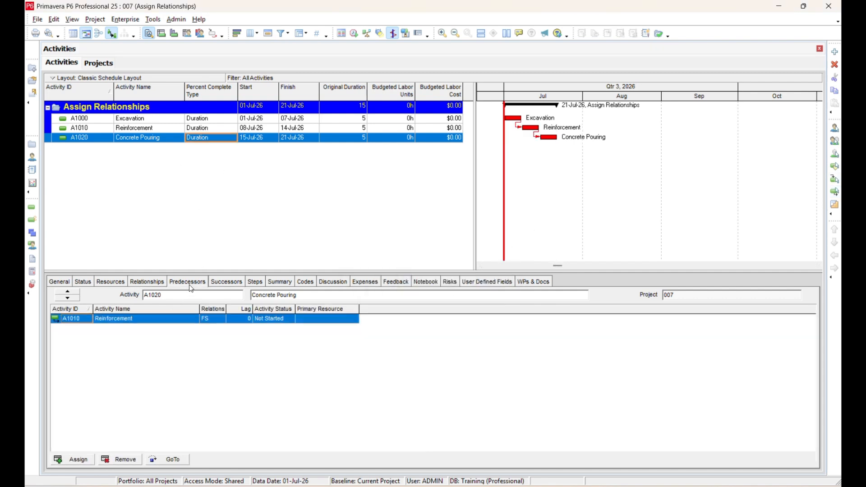
# Delete the remaining relationships between Excavation, Reinforcement and Concrete Pouring in the Gantt chart and reschedule the project.
pyautogui.click(157, 286)
pyautogui.click(519, 128)
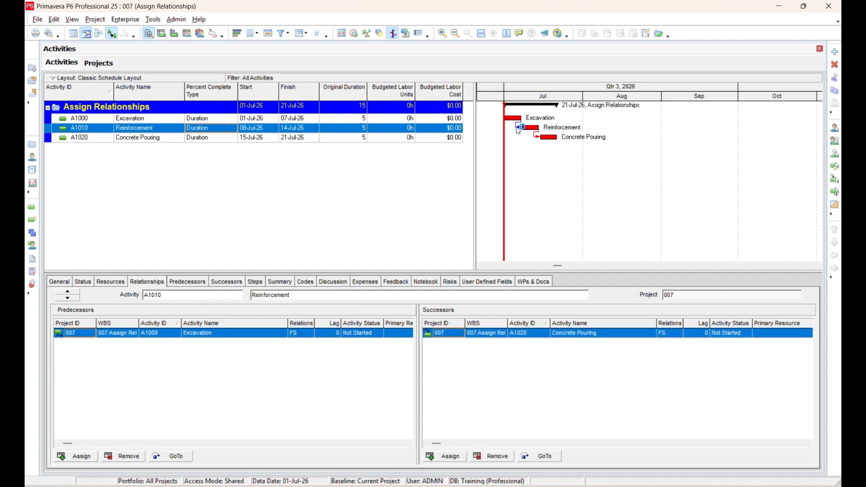
pyautogui.press('Delete')
pyautogui.press('Return')
pyautogui.click(534, 136)
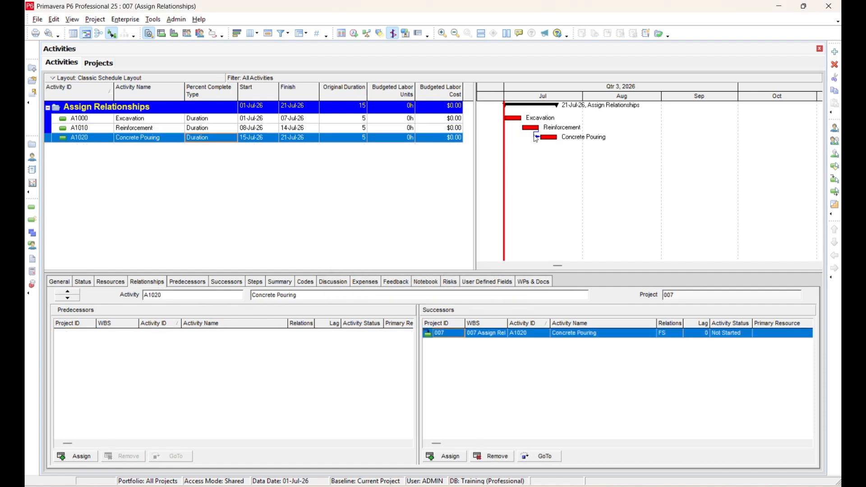
pyautogui.press('Delete')
pyautogui.click(406, 260)
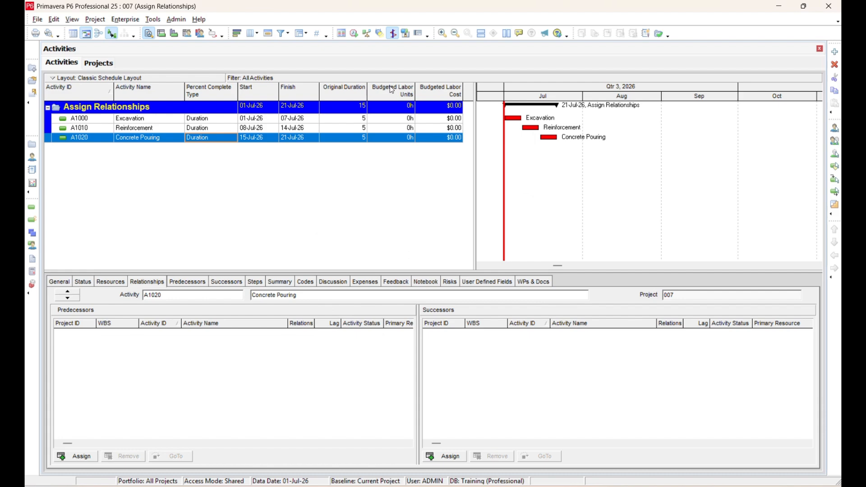
pyautogui.click(355, 33)
pyautogui.click(554, 220)
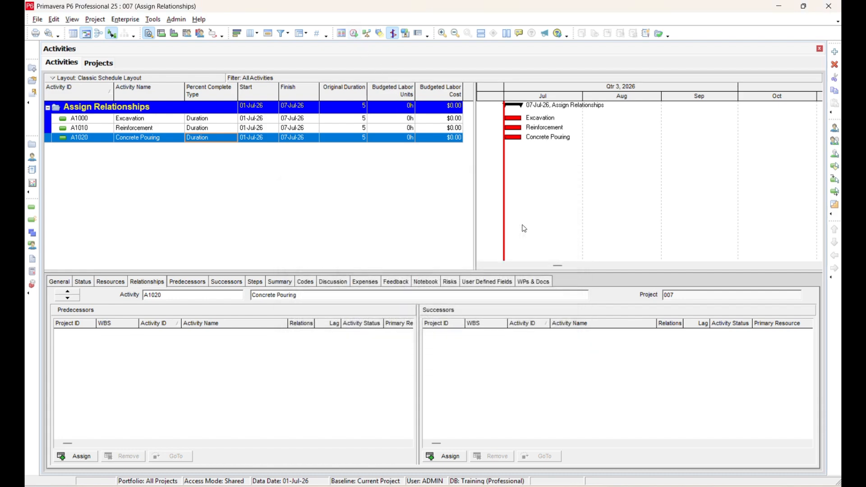
# Select all three activities, link them in sequence with Link Activities, and reschedule the project.
pyautogui.click(218, 118)
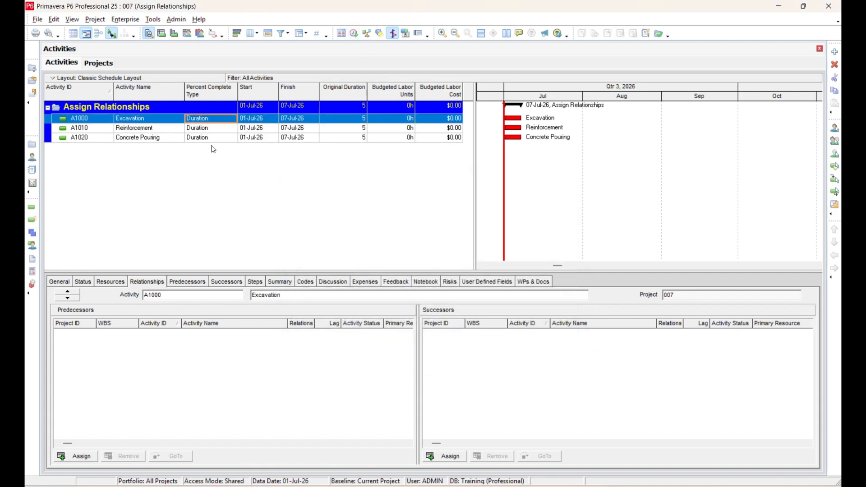
pyautogui.keyDown('shift'); pyautogui.click(215, 138); pyautogui.keyUp('shift')
pyautogui.rightClick(216, 140)
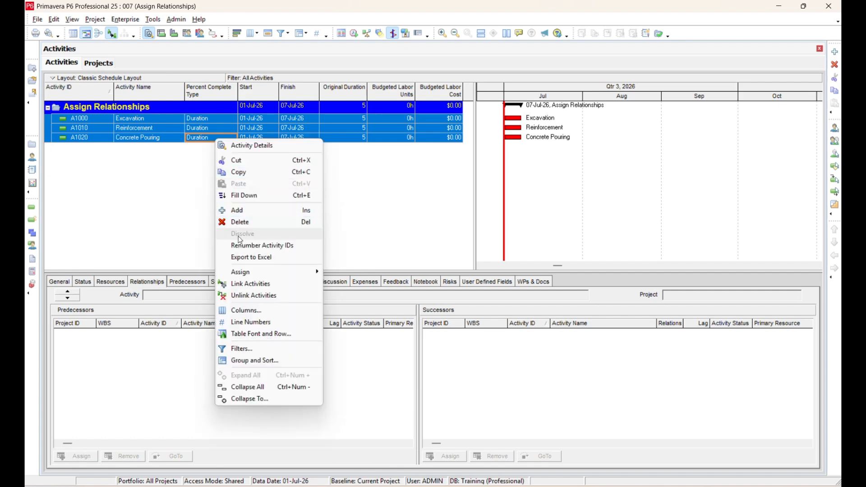
pyautogui.click(262, 285)
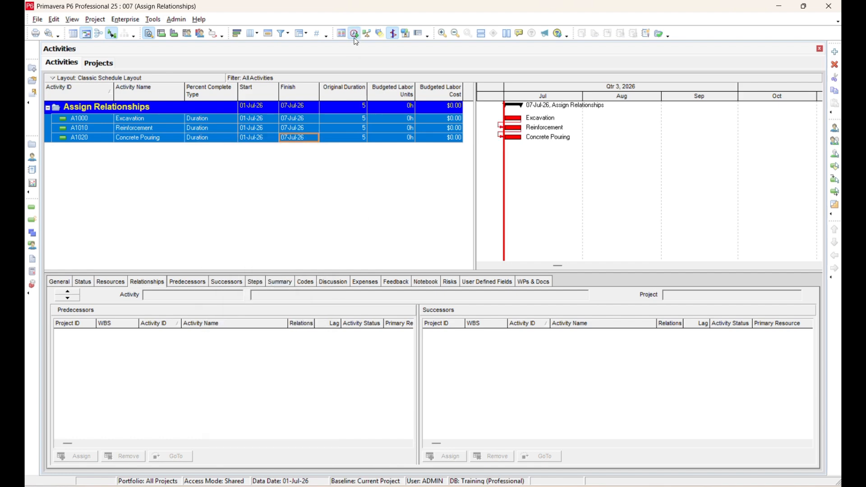
pyautogui.click(355, 35)
pyautogui.click(526, 220)
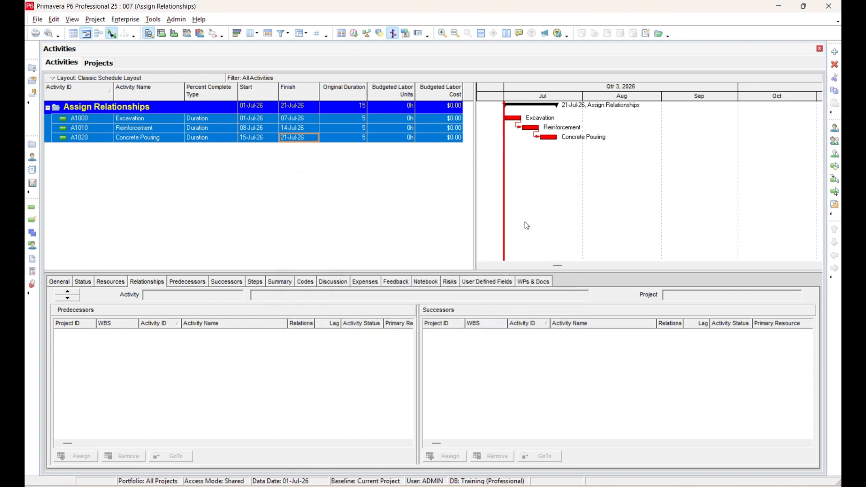
# Change the Excavation–Reinforcement relationship type to SS and reschedule the project.
pyautogui.click(379, 119)
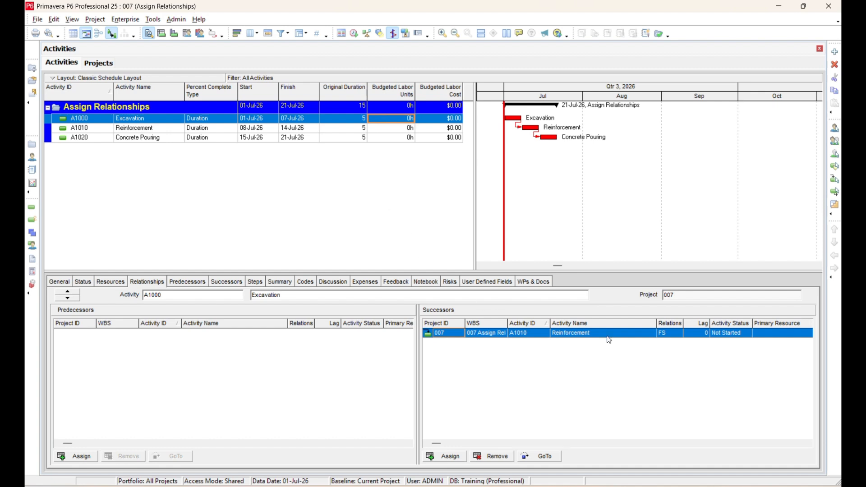
pyautogui.click(261, 119)
pyautogui.click(670, 333)
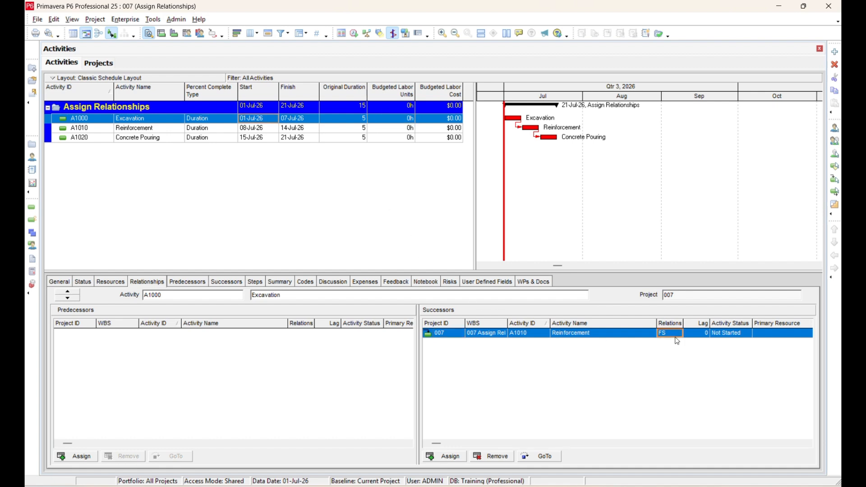
pyautogui.click(678, 334)
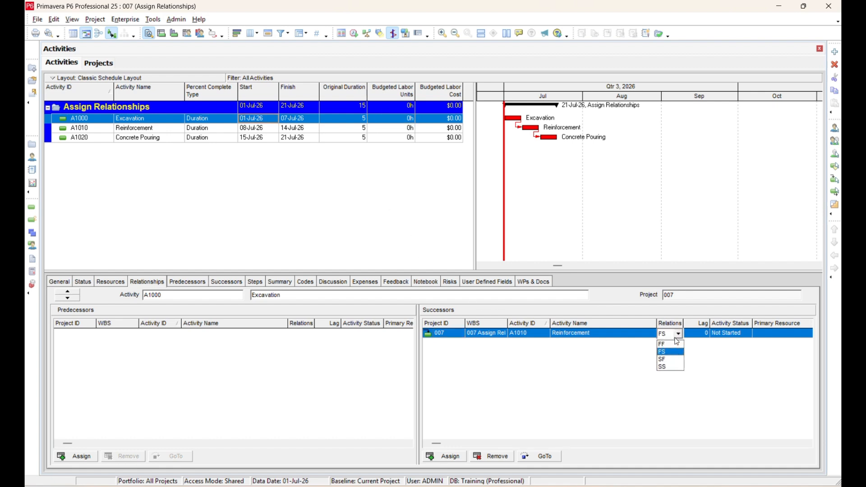
pyautogui.click(670, 366)
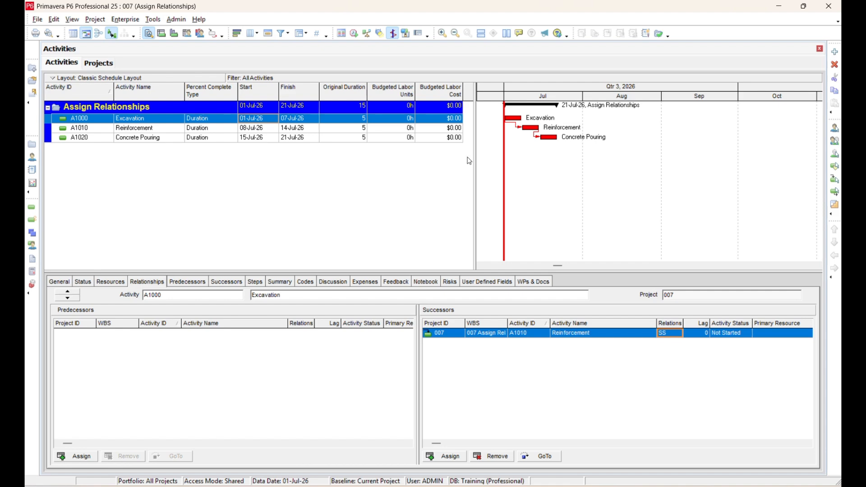
pyautogui.click(356, 35)
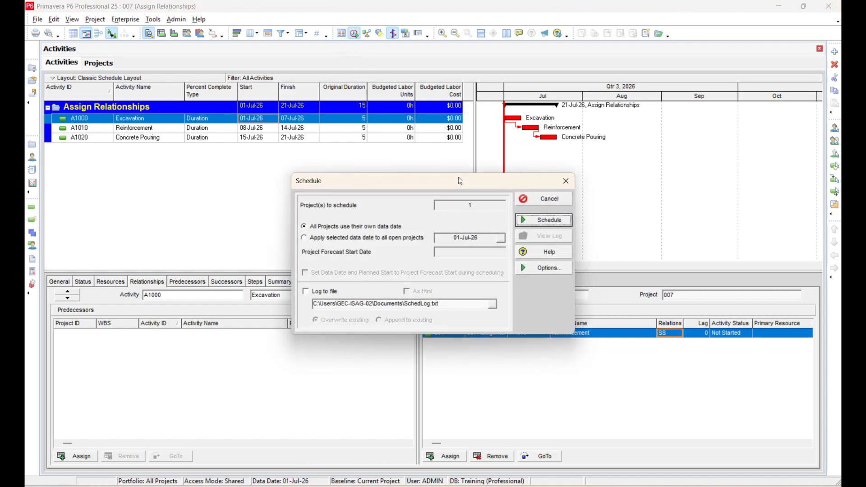
pyautogui.click(523, 227)
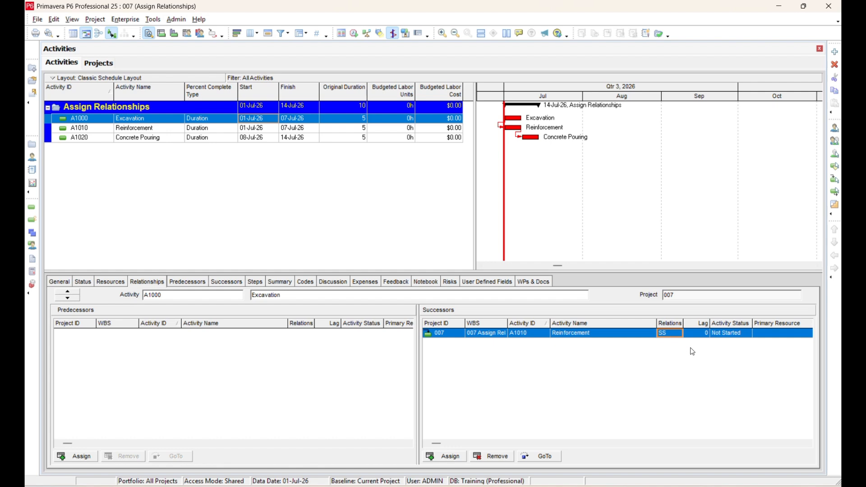
# Set a lag of 5 on the Excavation–Reinforcement relationship and reschedule the project.
pyautogui.click(702, 334)
pyautogui.write('5')
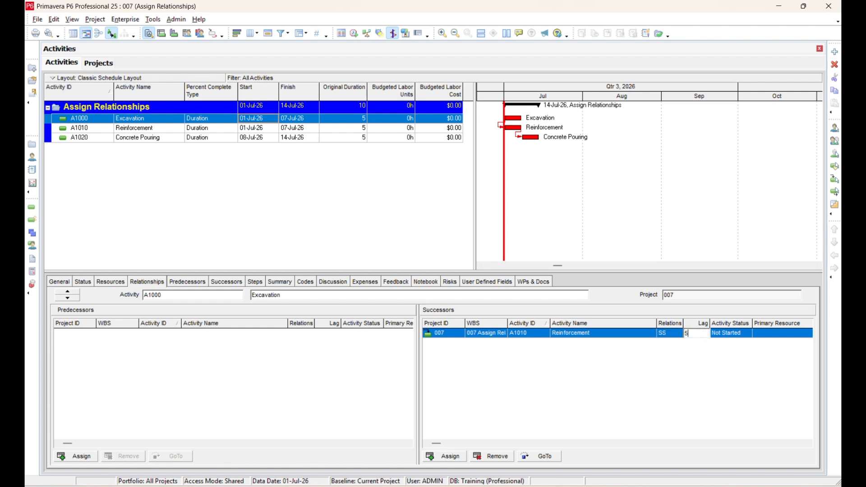
pyautogui.press('Return')
pyautogui.click(356, 35)
pyautogui.click(539, 221)
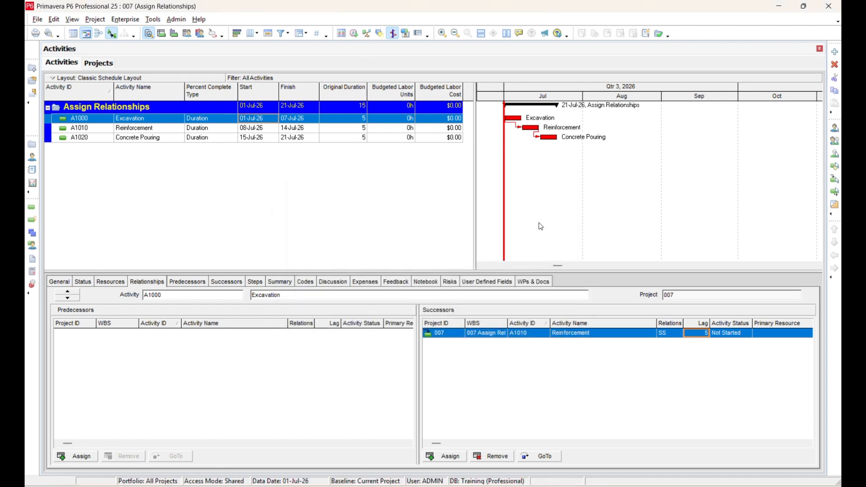
# Change the Reinforcement–Concrete Pouring relationship type to FF and reschedule the project.
pyautogui.click(544, 138)
pyautogui.click(535, 129)
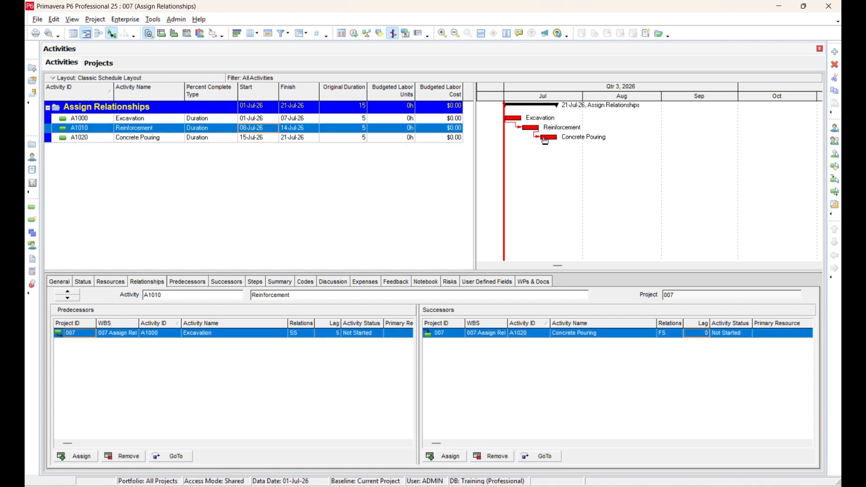
pyautogui.click(675, 334)
pyautogui.click(678, 335)
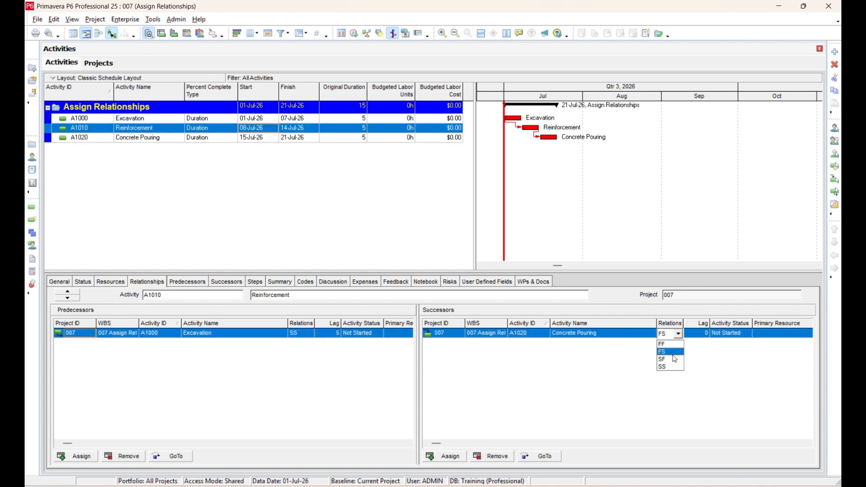
pyautogui.click(675, 345)
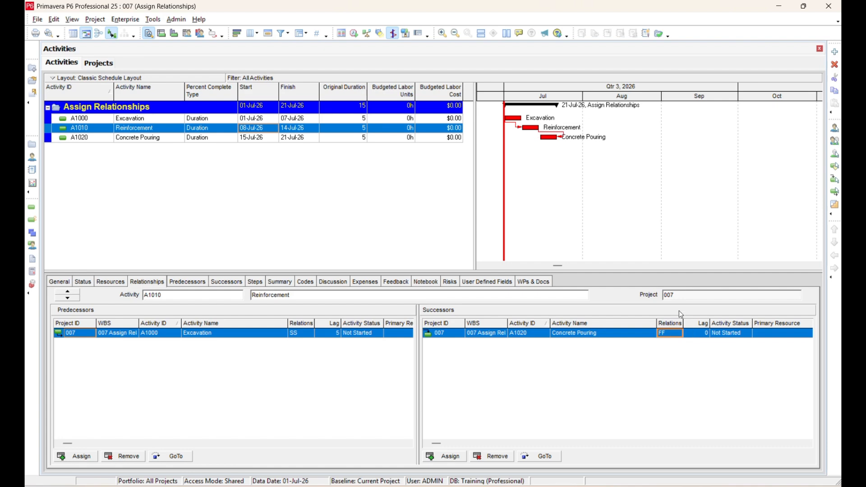
pyautogui.click(352, 36)
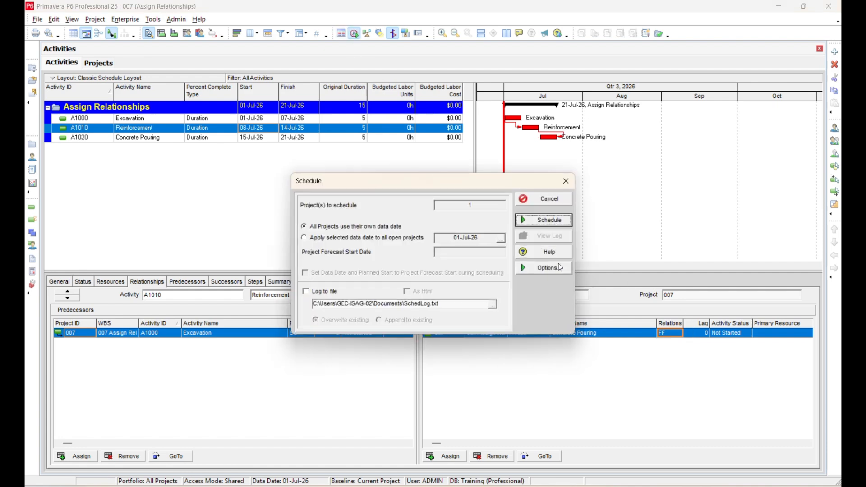
pyautogui.click(552, 222)
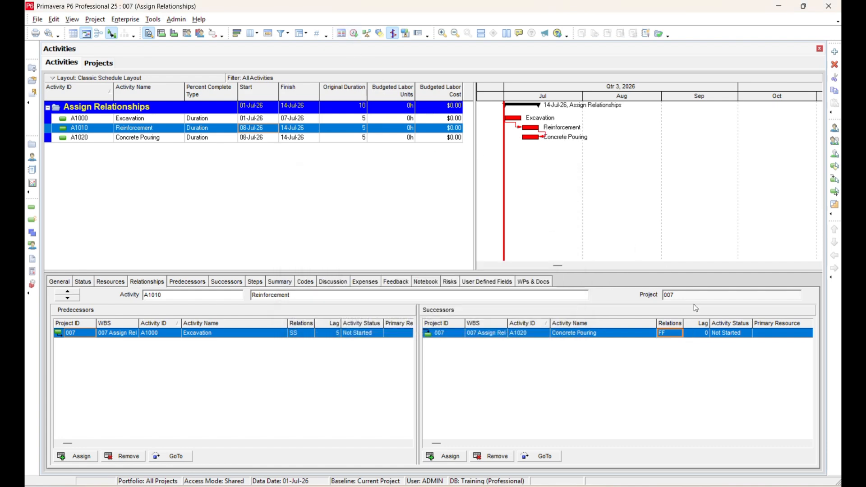
# Set a lag of 10 on the Reinforcement–Concrete Pouring relationship and reschedule the project.
pyautogui.click(706, 335)
pyautogui.write('10')
pyautogui.click(354, 33)
pyautogui.click(554, 221)
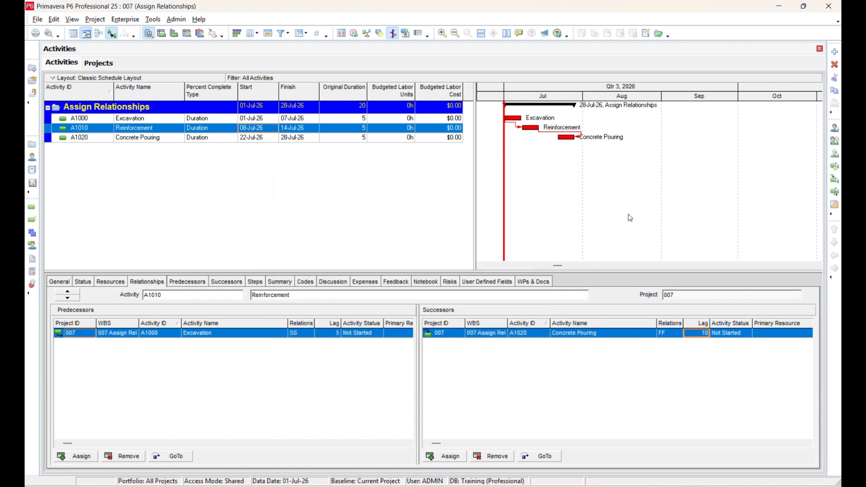
# Change the Reinforcement–Concrete Pouring relationship type to FS.
pyautogui.click(671, 334)
pyautogui.click(670, 334)
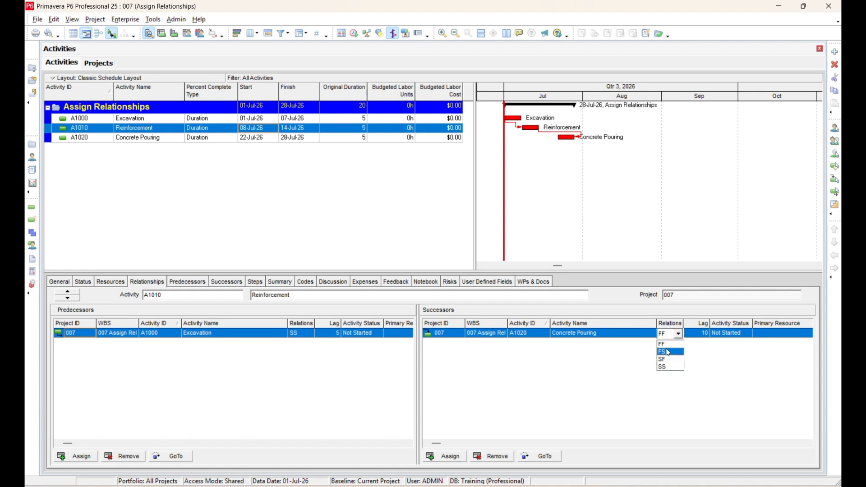
pyautogui.click(670, 352)
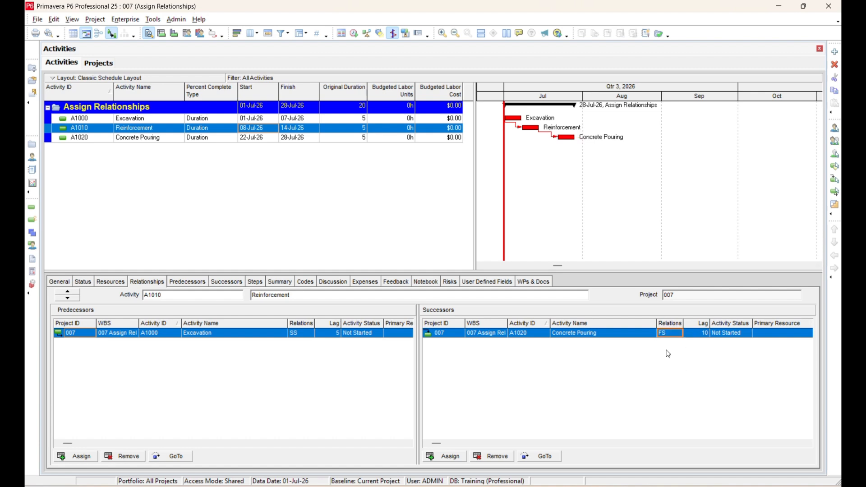
# Change the Excavation–Reinforcement relationship type to FS and reschedule the project.
pyautogui.click(529, 128)
pyautogui.click(515, 118)
pyautogui.click(678, 334)
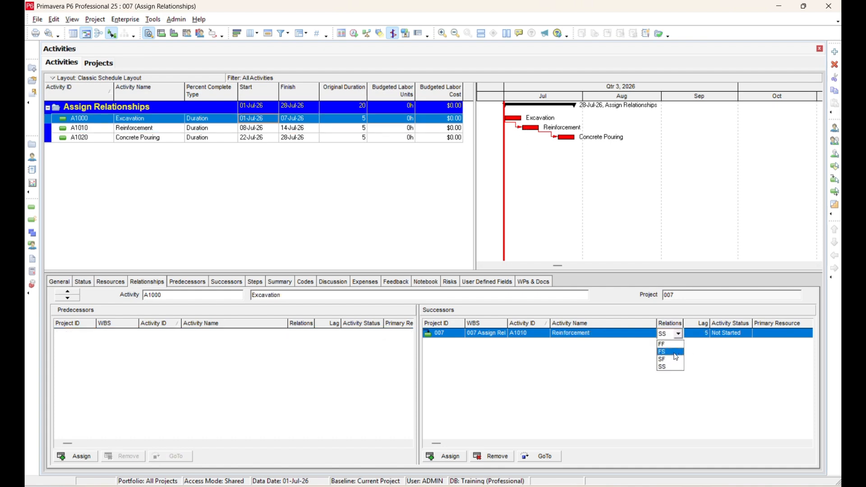
pyautogui.click(675, 352)
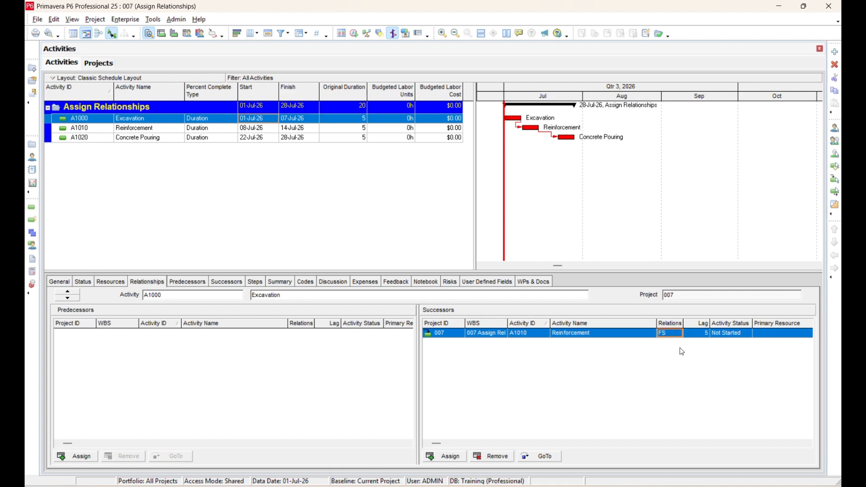
pyautogui.press('F9')
pyautogui.click(544, 220)
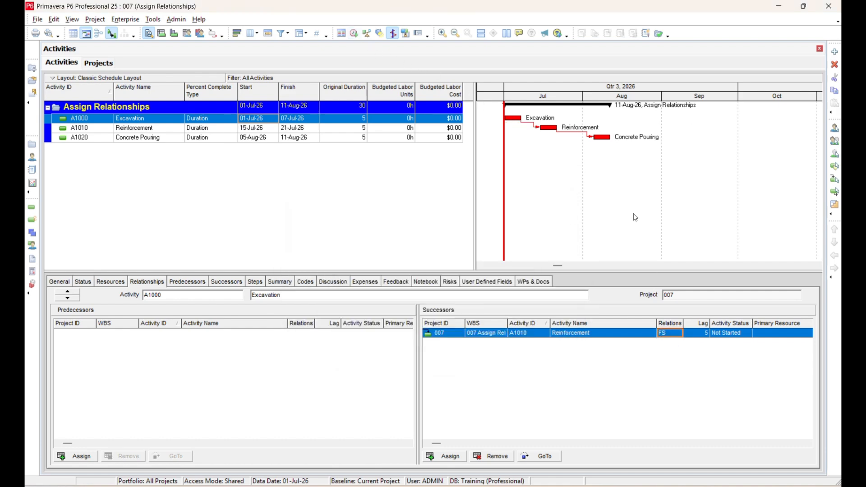
# Set the Excavation–Reinforcement lag to 0 and start rescheduling the project.
pyautogui.click(695, 334)
pyautogui.write('0')
pyautogui.click(551, 129)
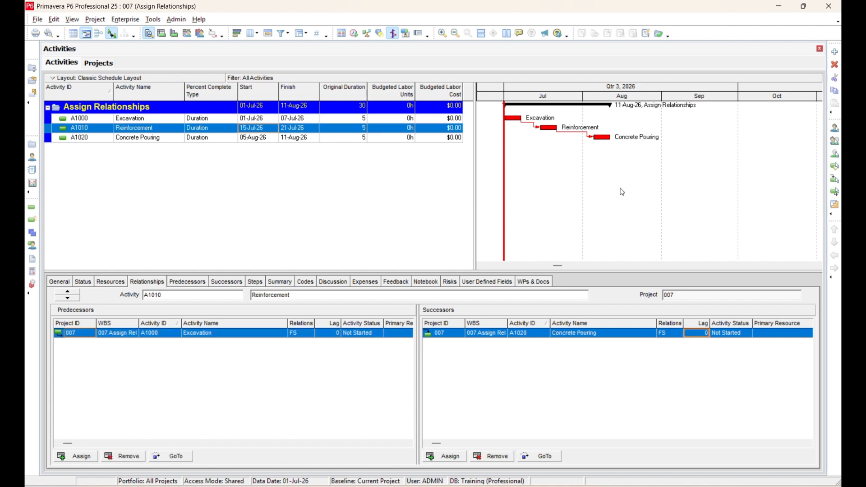
pyautogui.click(605, 138)
pyautogui.click(517, 119)
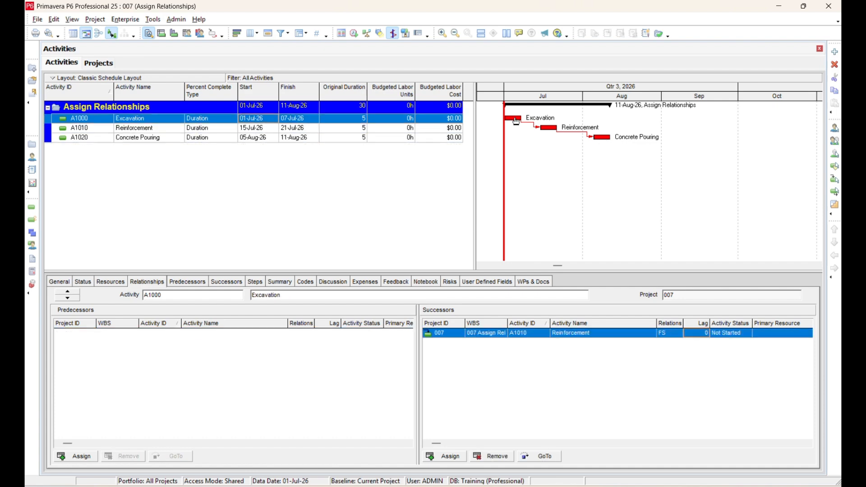
pyautogui.click(354, 33)
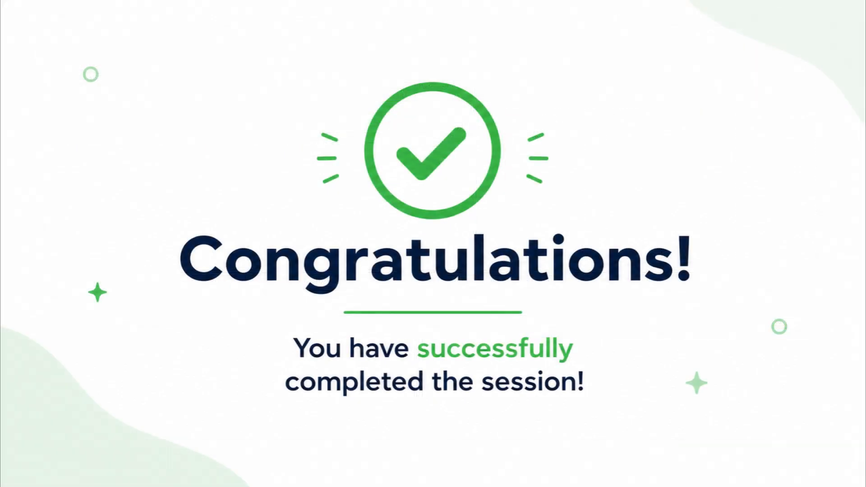